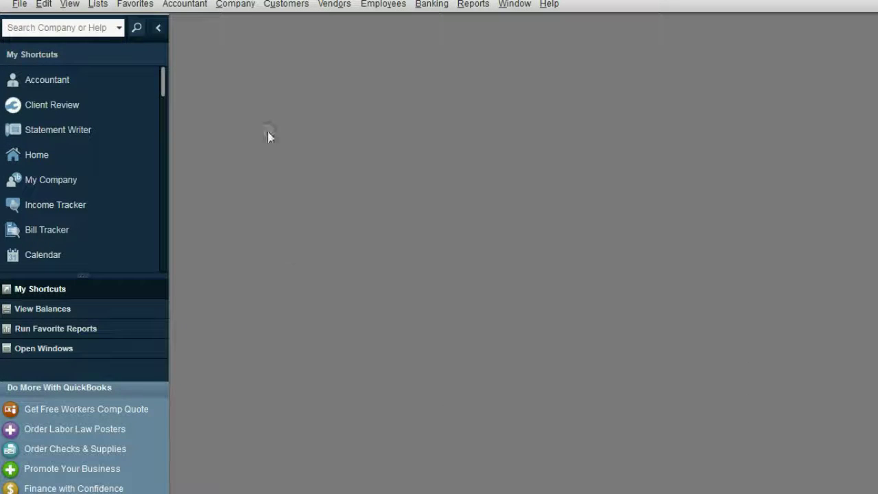
Open the My Company overview for HOLDEN VIDEO CO and reposition and restore its window
click(235, 6)
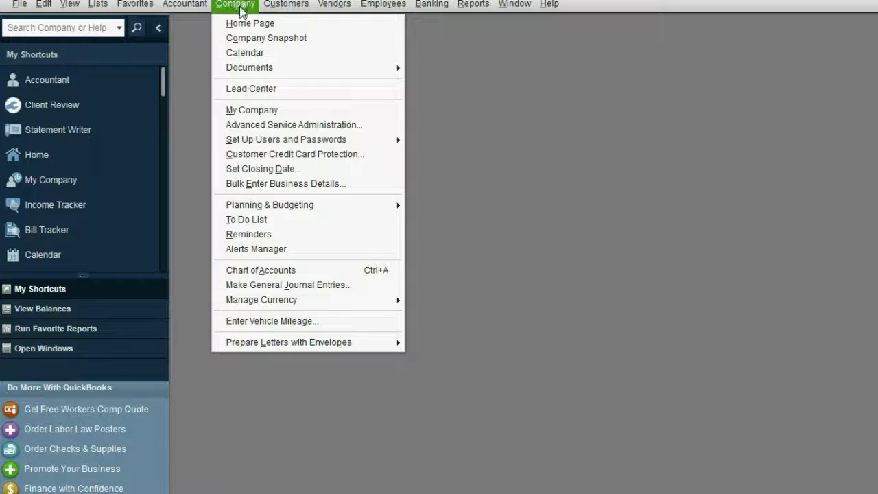
click(251, 110)
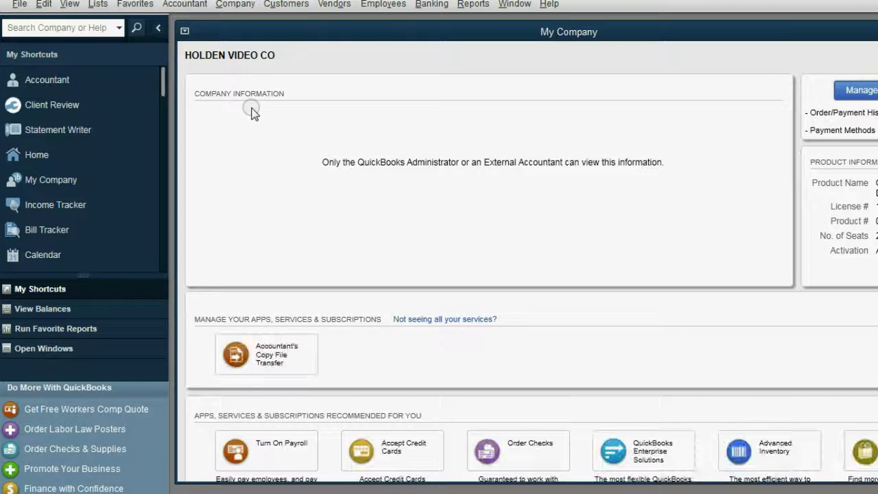
drag(364, 34, 345, 41)
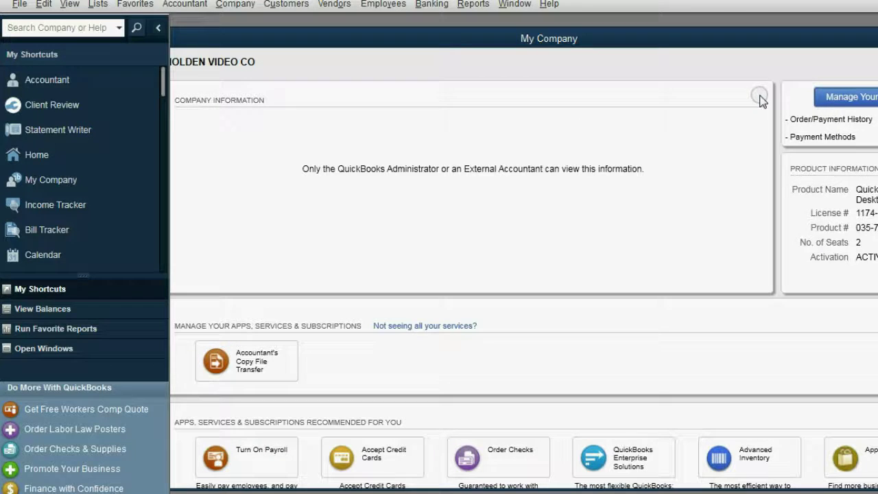
double_click(488, 37)
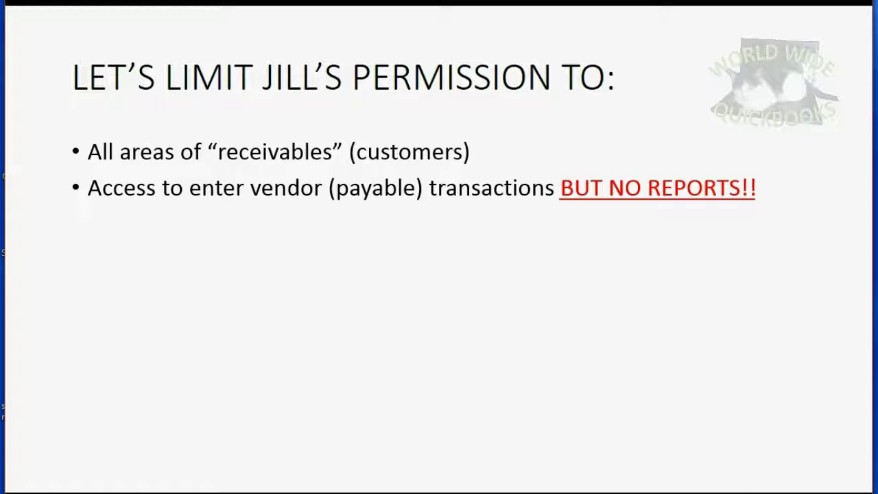
Hide the slideshow, open the HOLDEN VIDEO CO file, and log in as Admin with the admin password
click(783, 4)
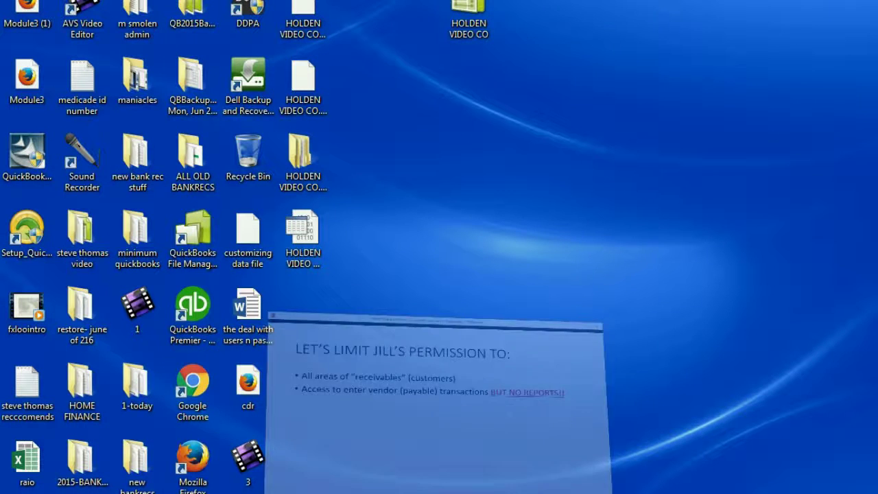
double_click(473, 20)
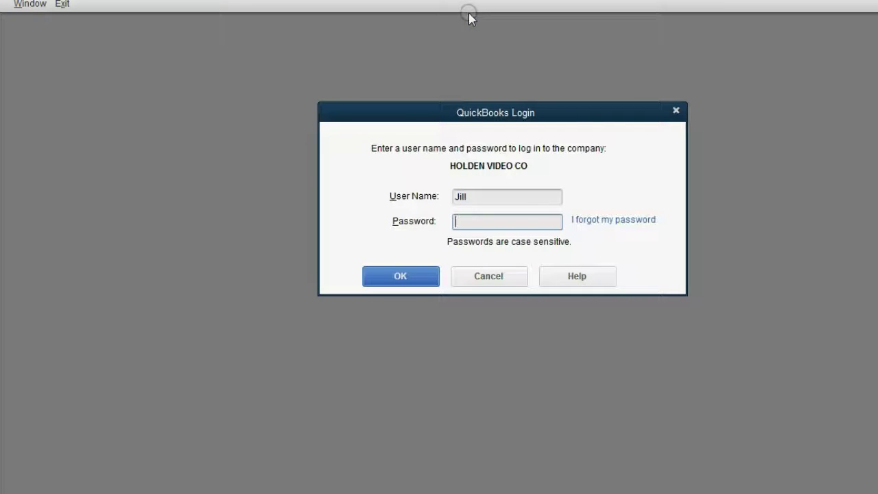
drag(476, 196, 430, 201)
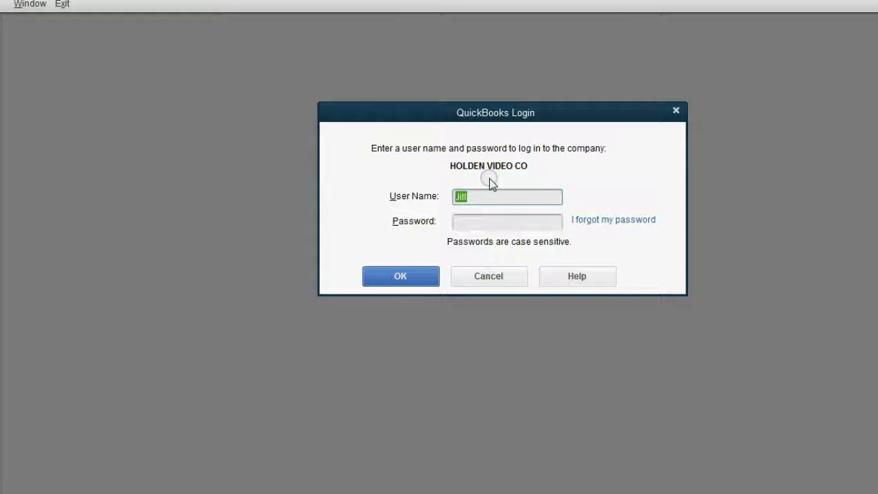
text(Ad)
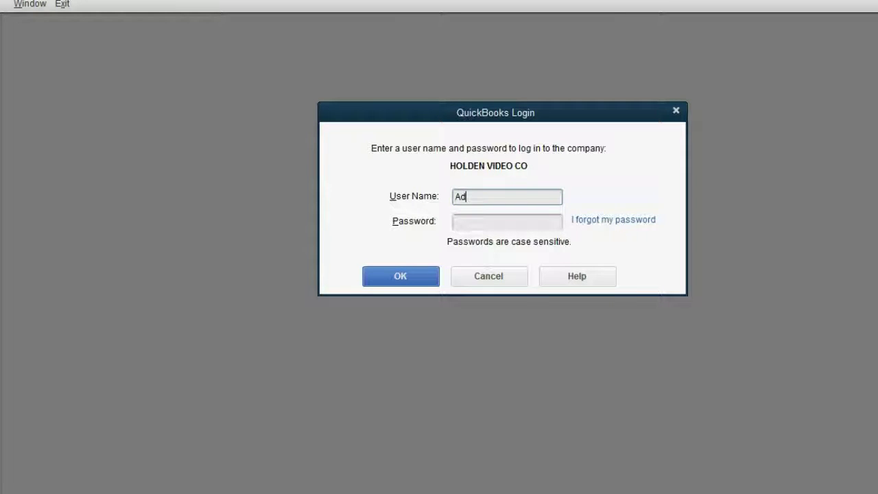
text(min)
click(499, 220)
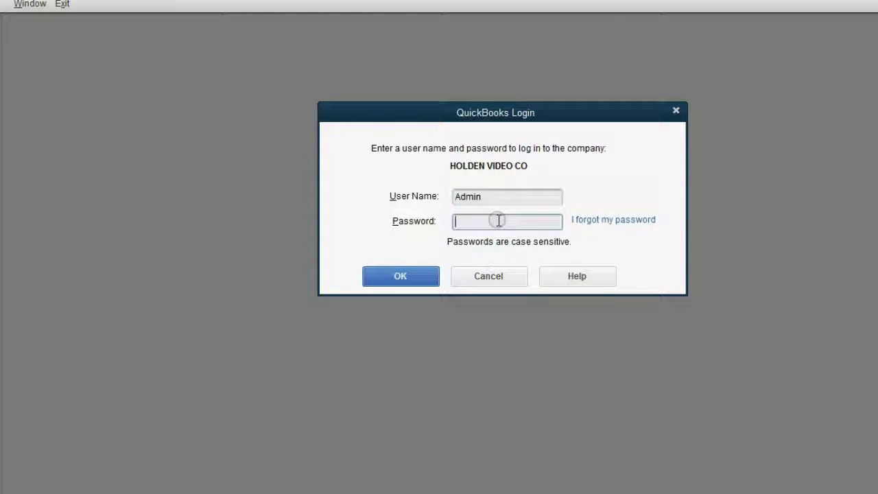
text(•••••••••)
click(388, 274)
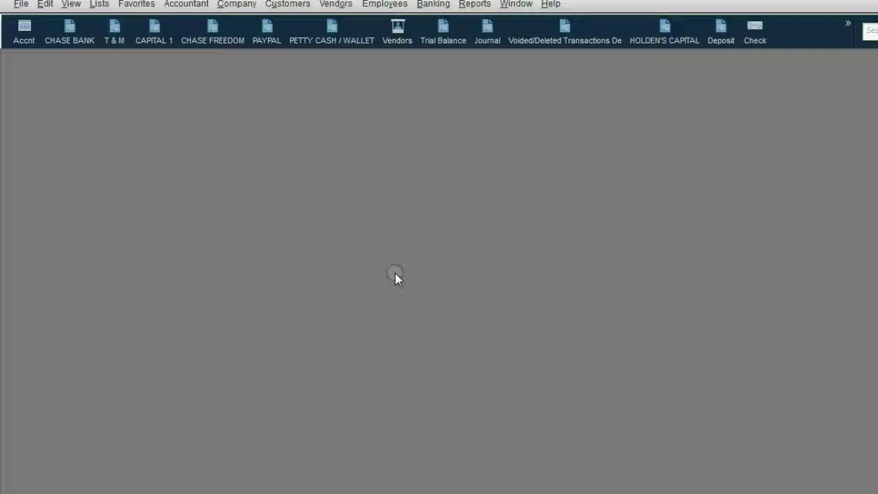
Open Set Up Users with the admin password and edit the non-admin user's access
click(245, 6)
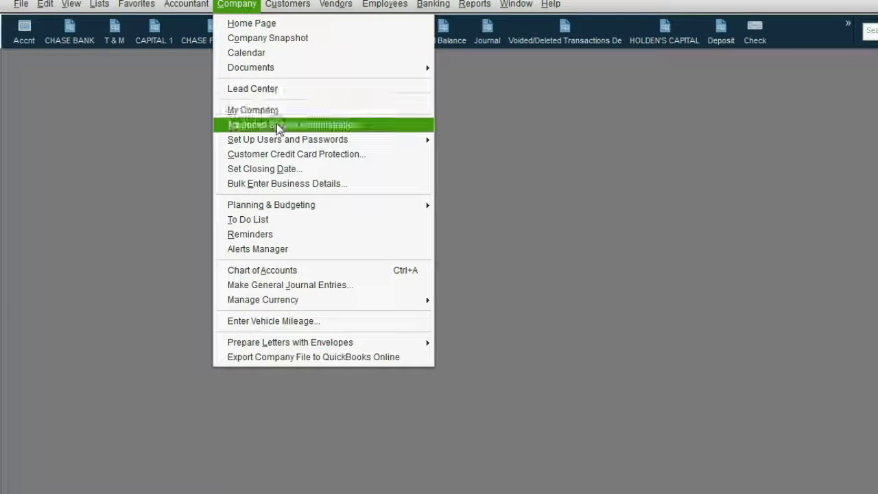
mouse_move(282, 140)
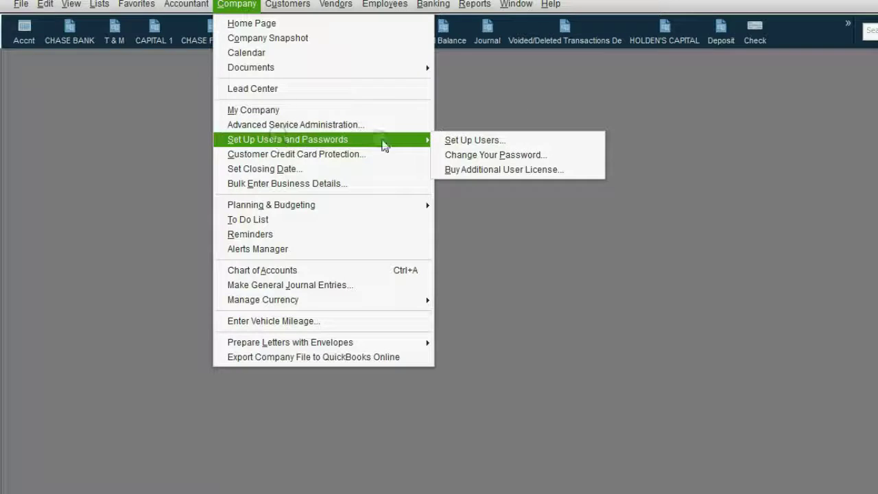
click(448, 140)
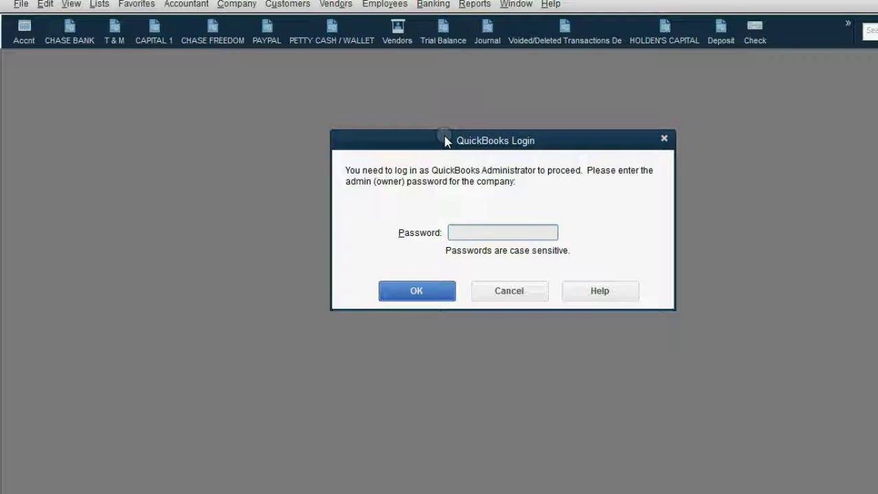
text(passwor)
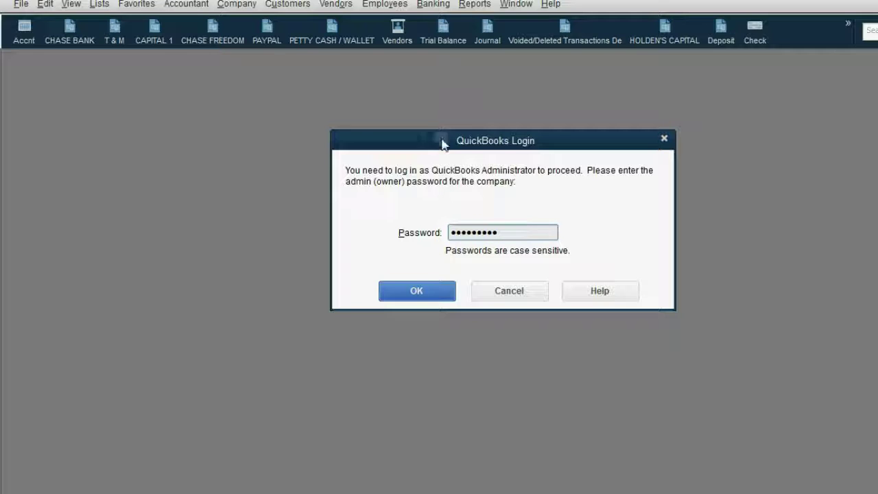
click(414, 291)
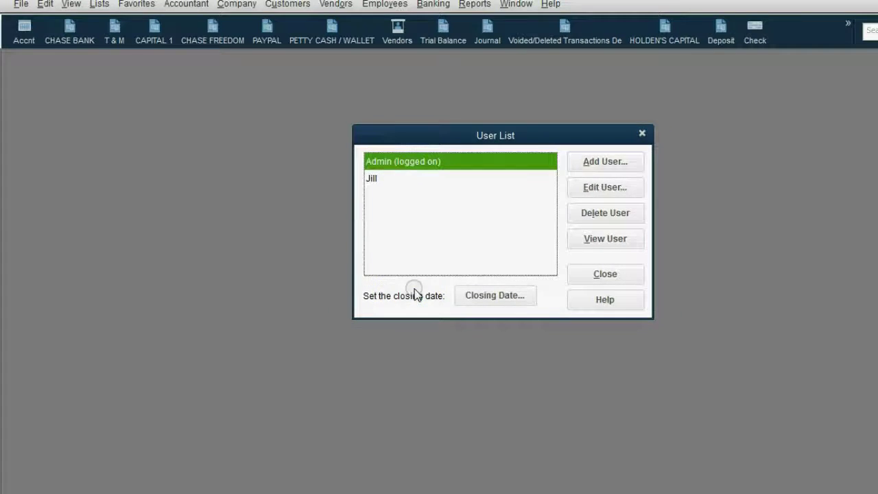
click(396, 178)
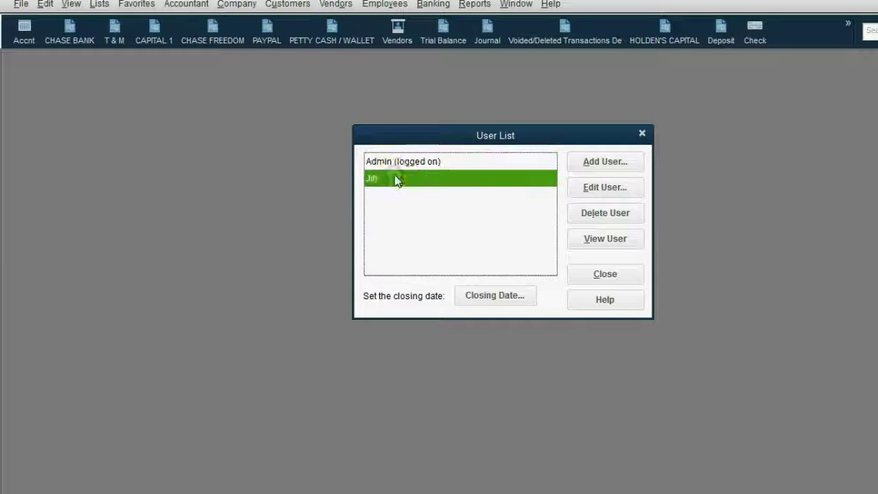
click(597, 187)
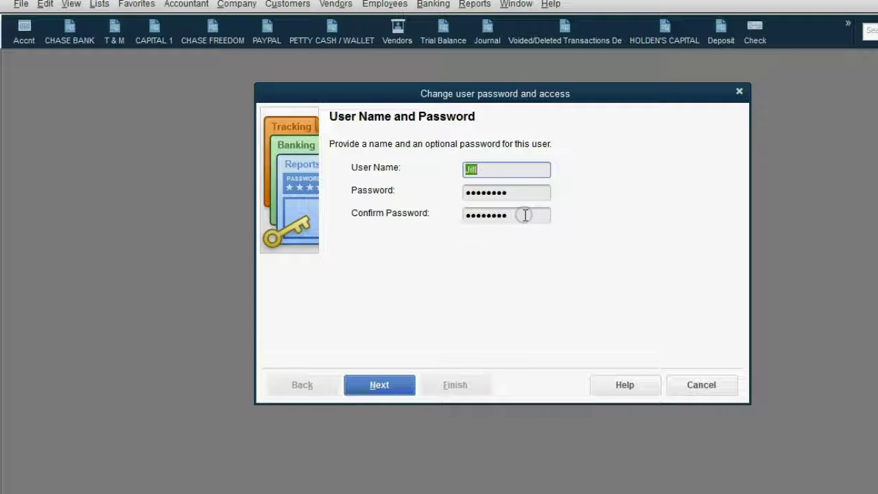
Limit the user to selected areas, with full sales and receivables access excluding credit card numbers
click(391, 387)
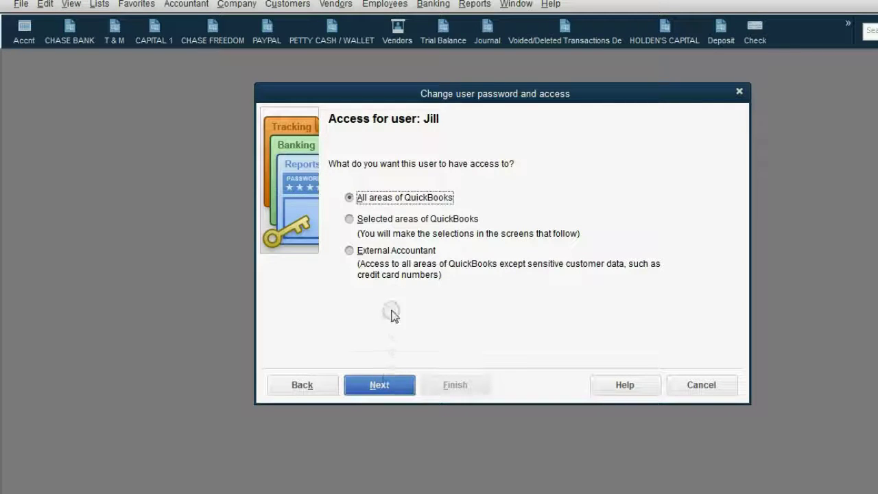
click(387, 222)
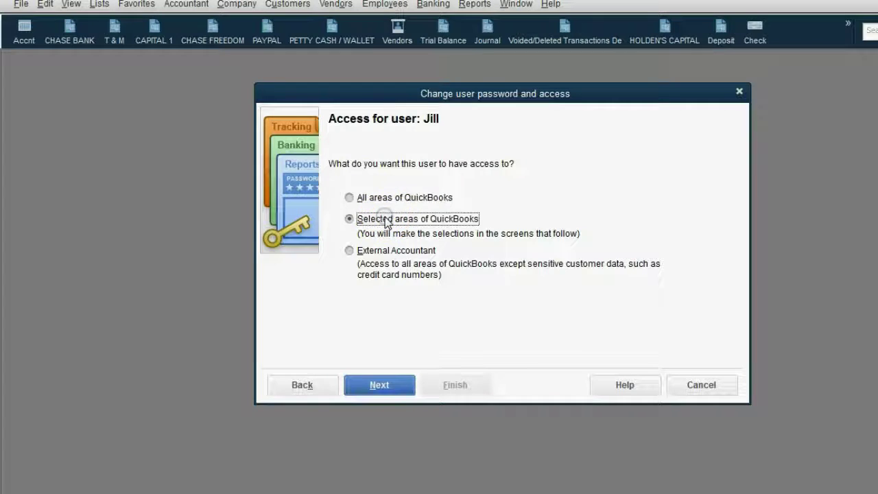
click(390, 386)
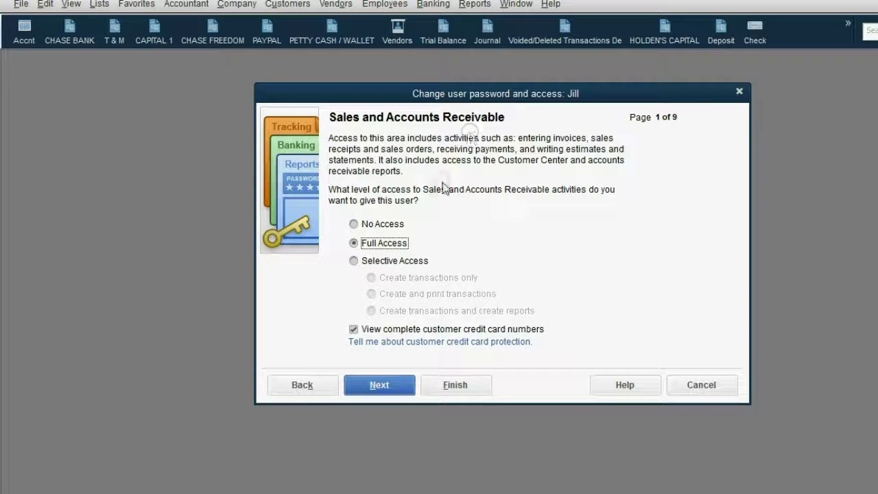
click(383, 224)
click(384, 243)
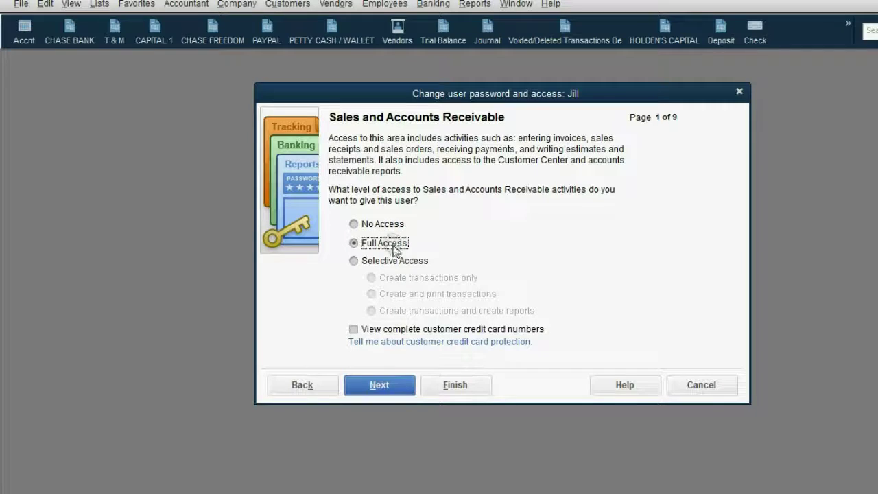
Restrict Purchases and Accounts Payable to creating transactions only, with no reports
click(388, 384)
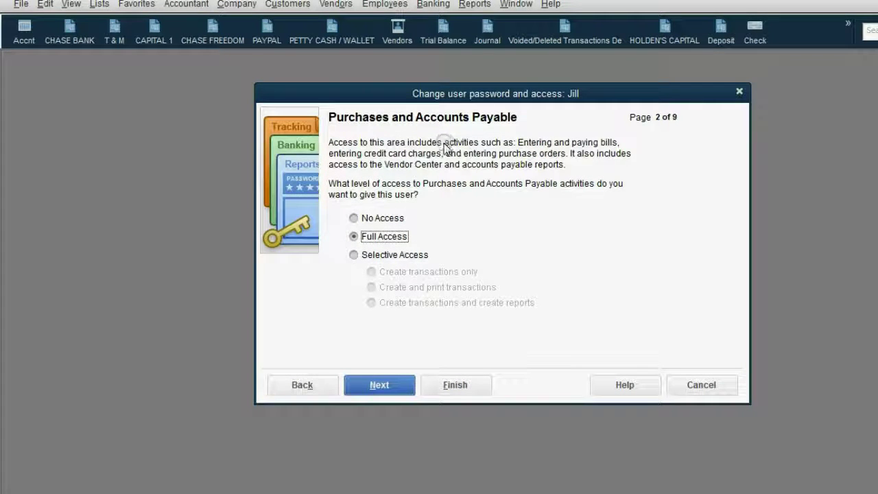
click(393, 255)
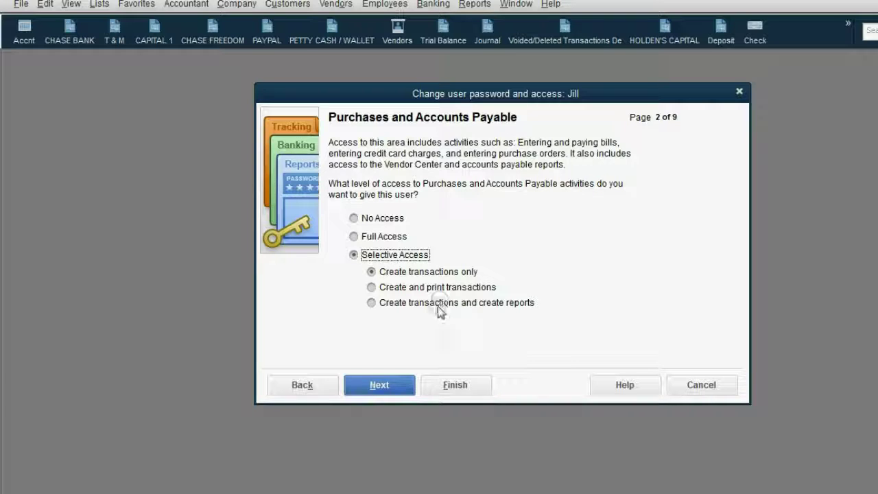
click(388, 386)
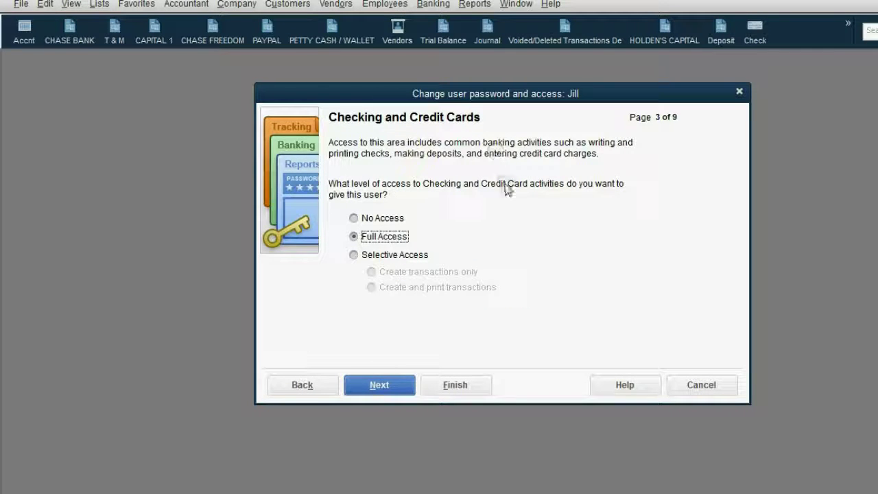
Set No Access for checking and credit cards, time tracking, payroll, sensitive accounting and sensitive financial reports
click(396, 217)
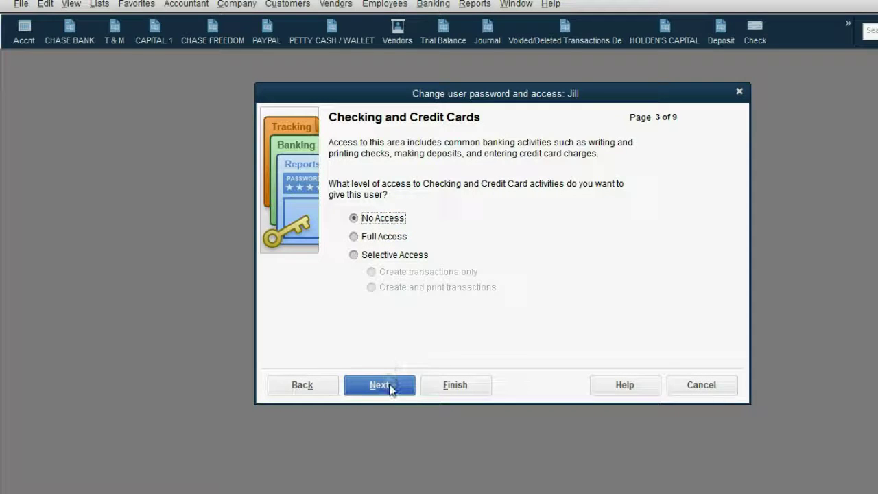
click(388, 386)
click(383, 218)
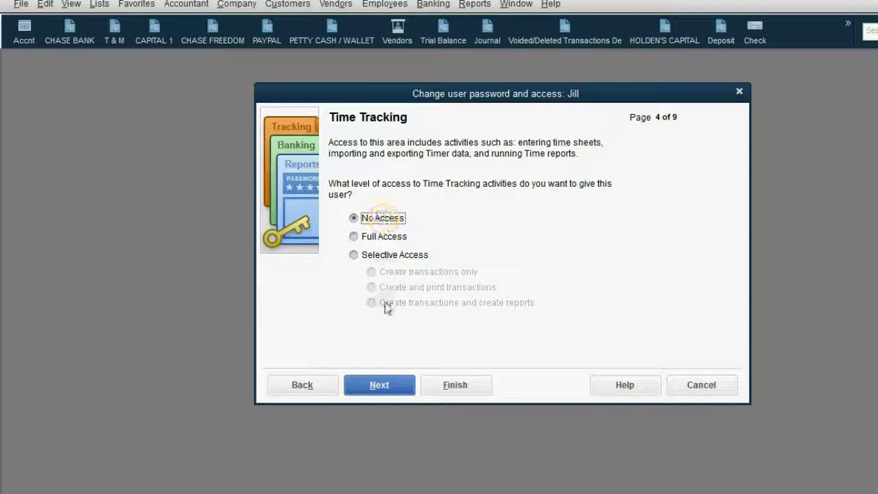
click(382, 385)
click(383, 218)
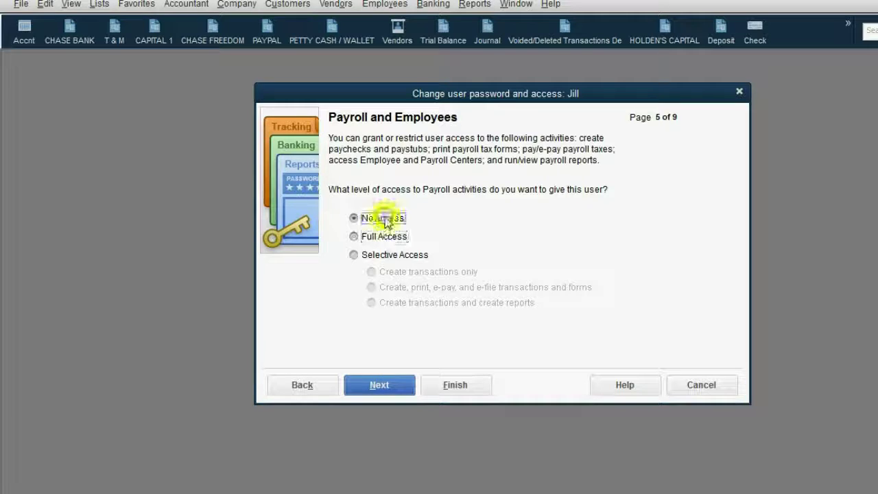
click(379, 385)
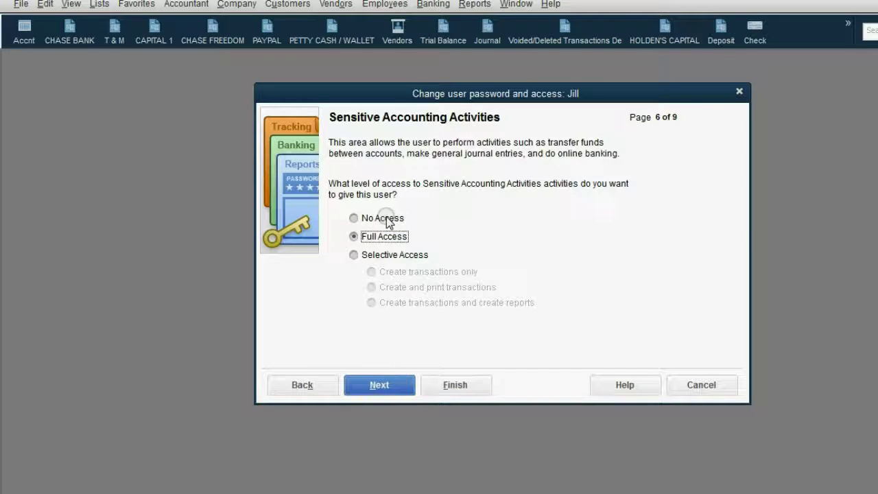
click(384, 218)
click(382, 385)
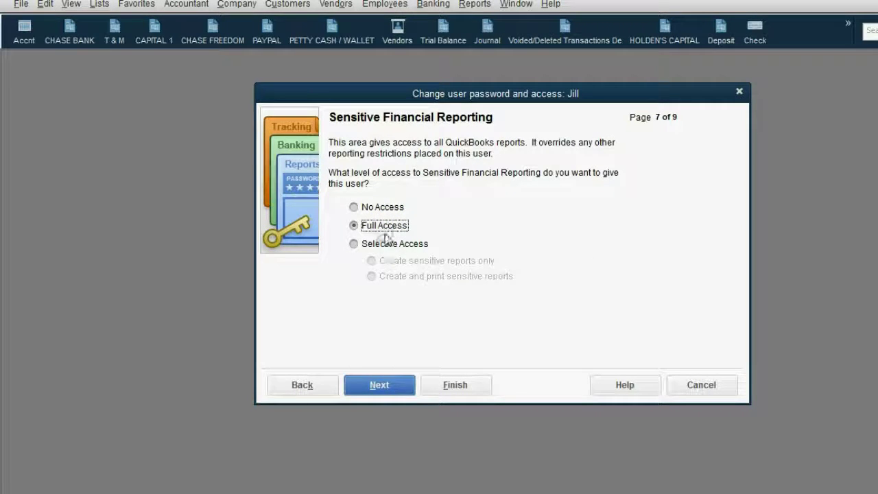
click(382, 207)
click(385, 383)
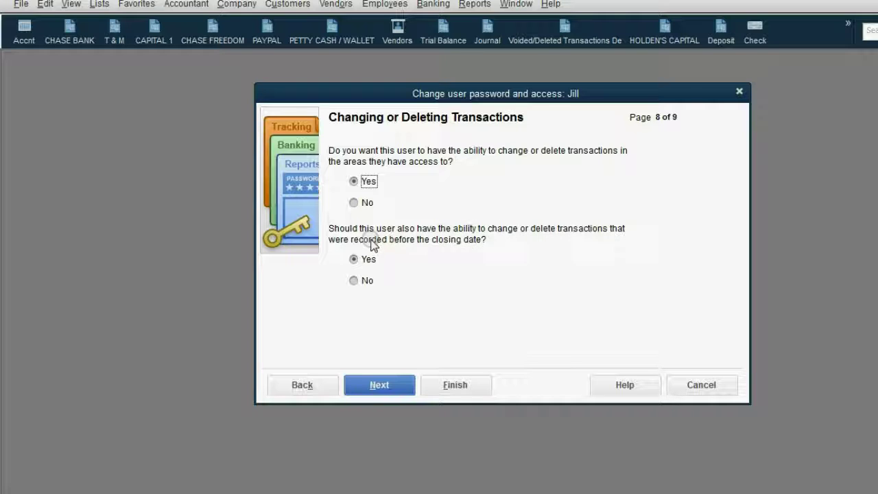
Forbid changing transactions before the closing date, review the summary, save the rights, and close the User List
click(367, 281)
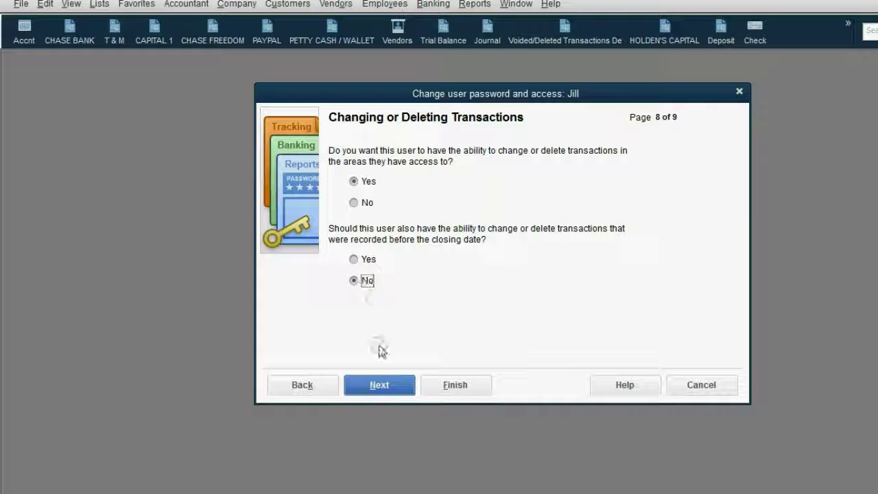
click(390, 387)
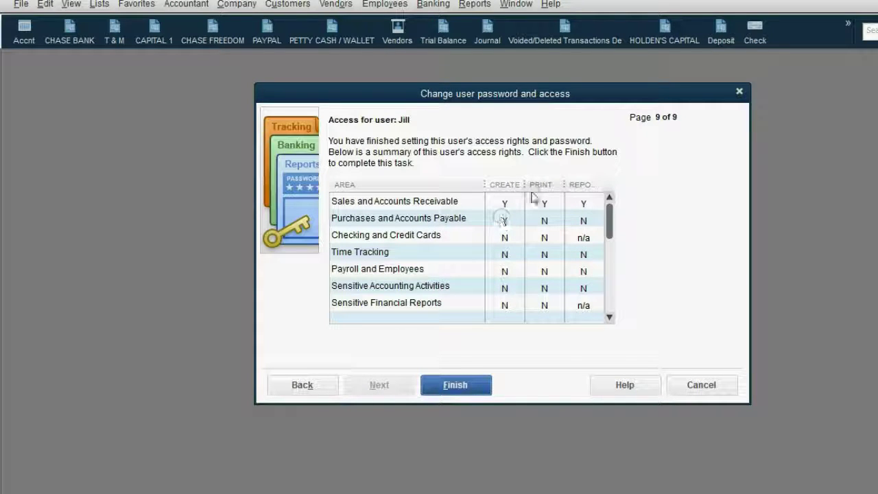
click(610, 221)
mouse_move(610, 233)
mouse_down()
mouse_move(610, 310)
mouse_move(611, 220)
mouse_up()
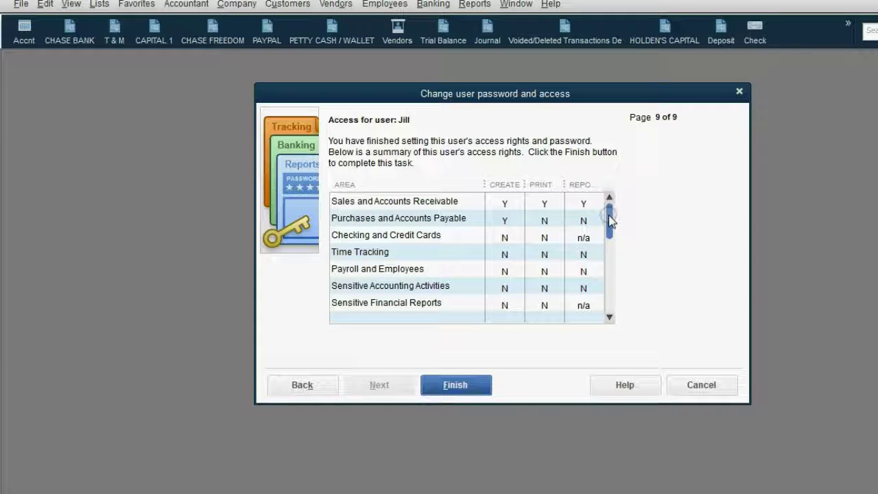
drag(608, 254, 596, 314)
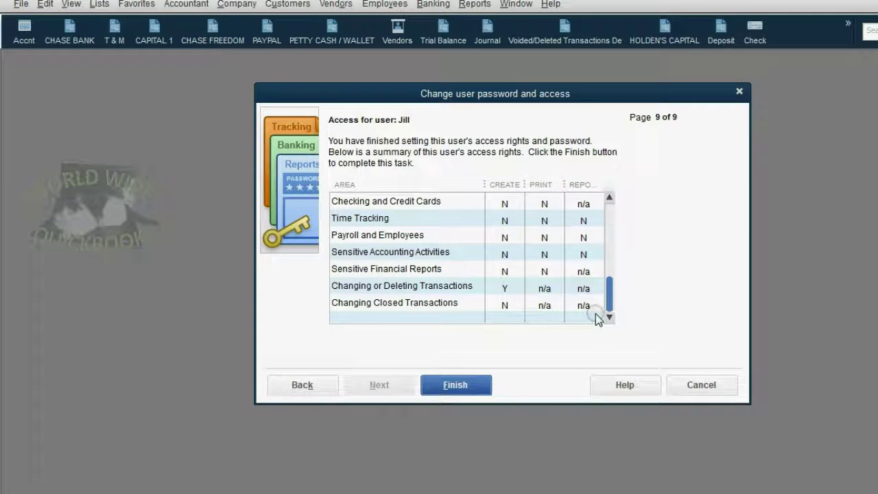
drag(606, 274, 606, 220)
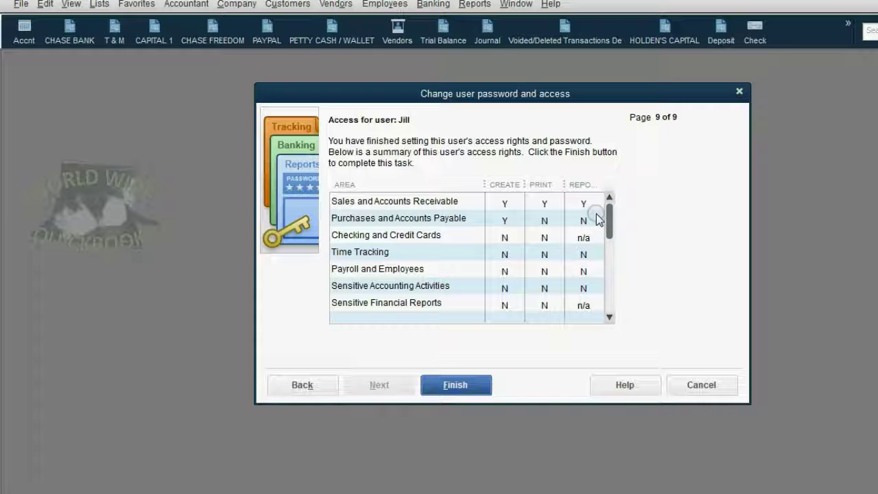
click(467, 384)
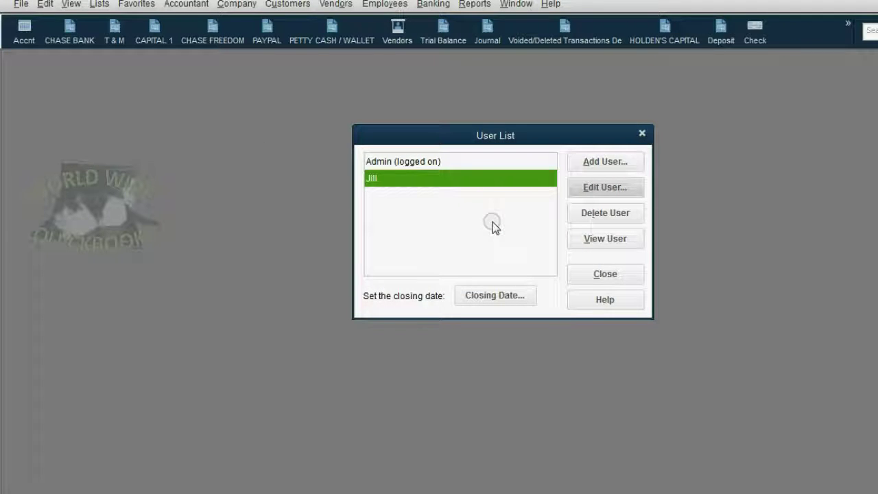
click(642, 134)
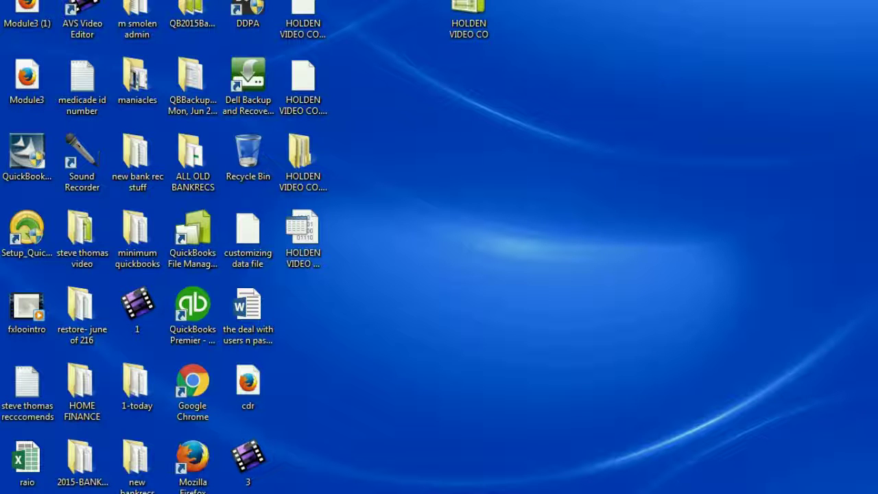
Reopen the HOLDEN VIDEO CO company file from the Windows desktop icon
click(593, 150)
double_click(469, 18)
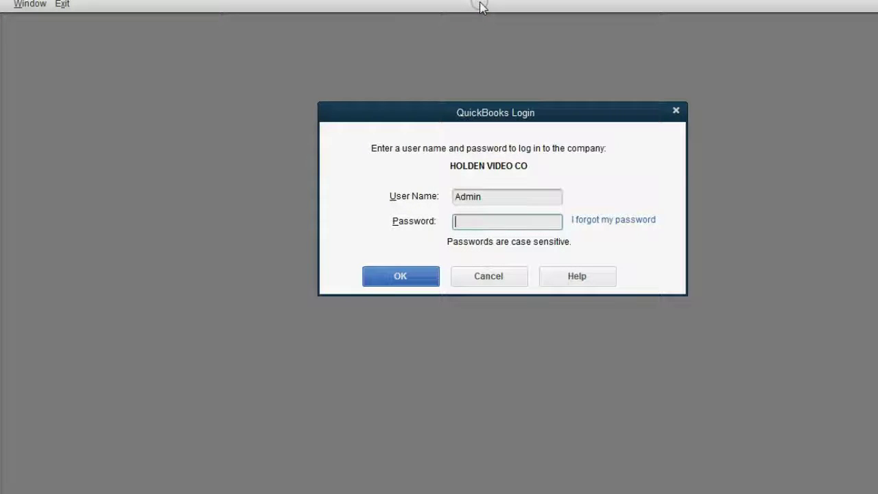
Log in as the restricted user, replacing Admin with their user name and entering their password
drag(488, 193, 442, 199)
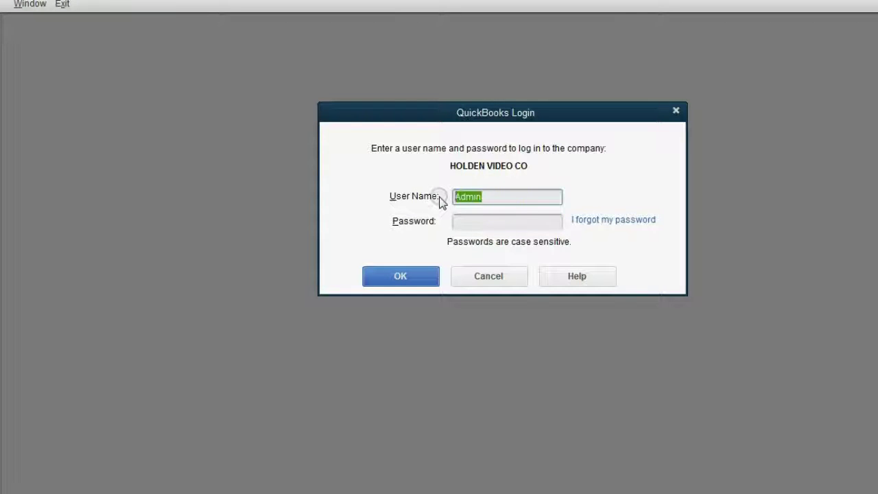
text(Jill)
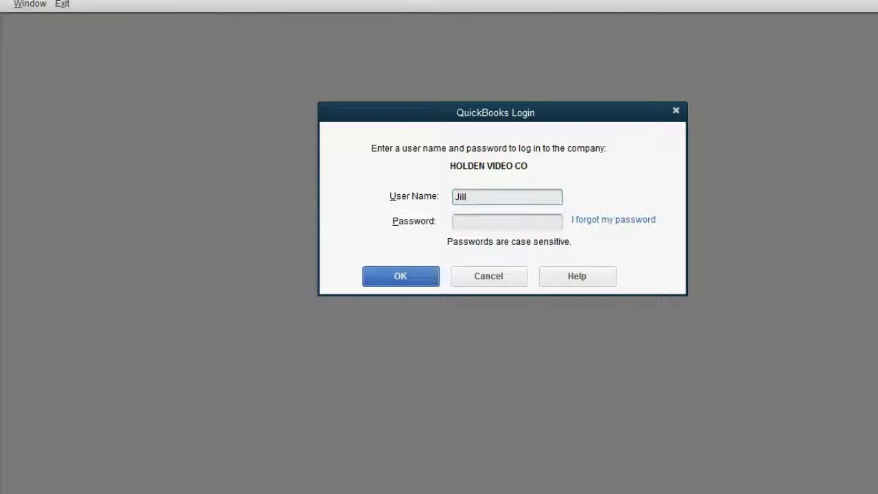
key(Tab)
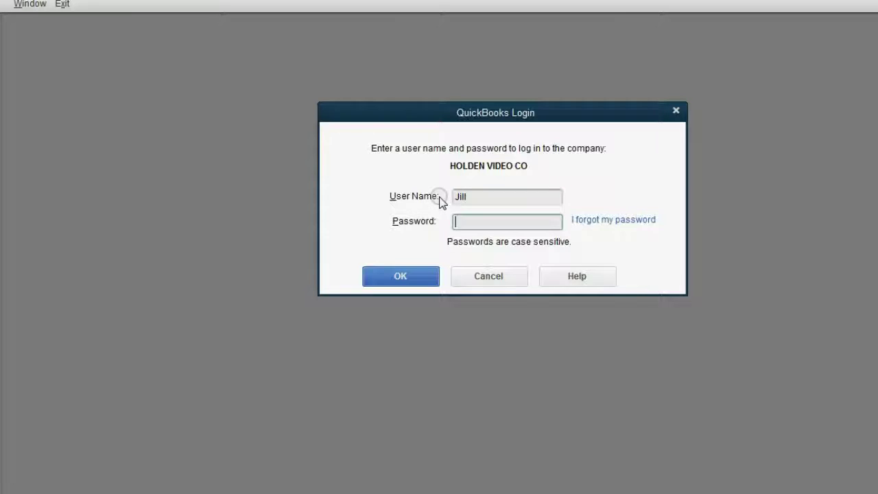
text(•)
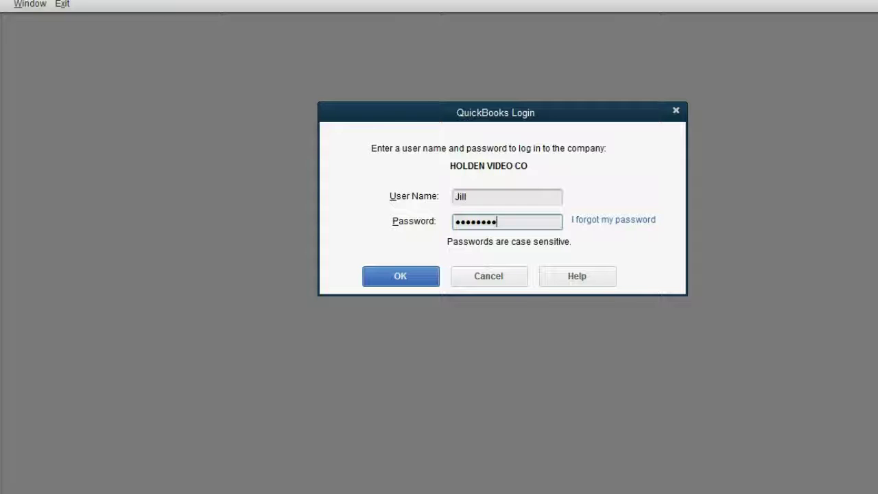
click(414, 277)
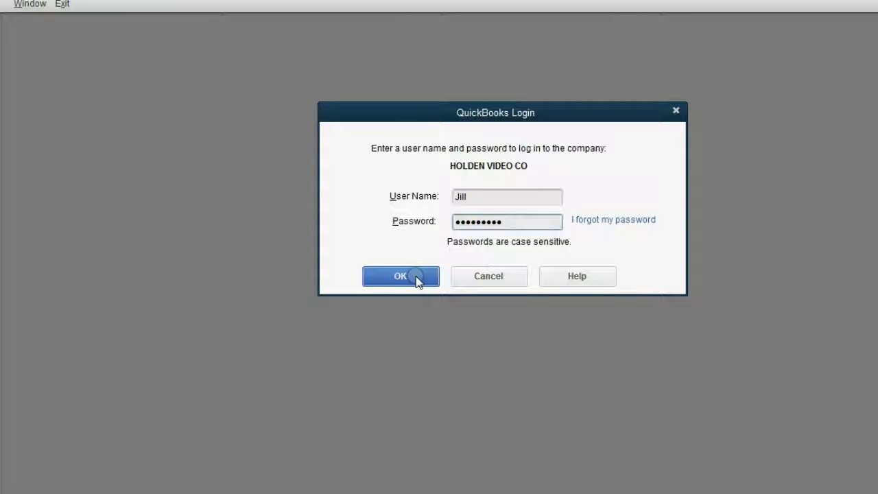
click(416, 276)
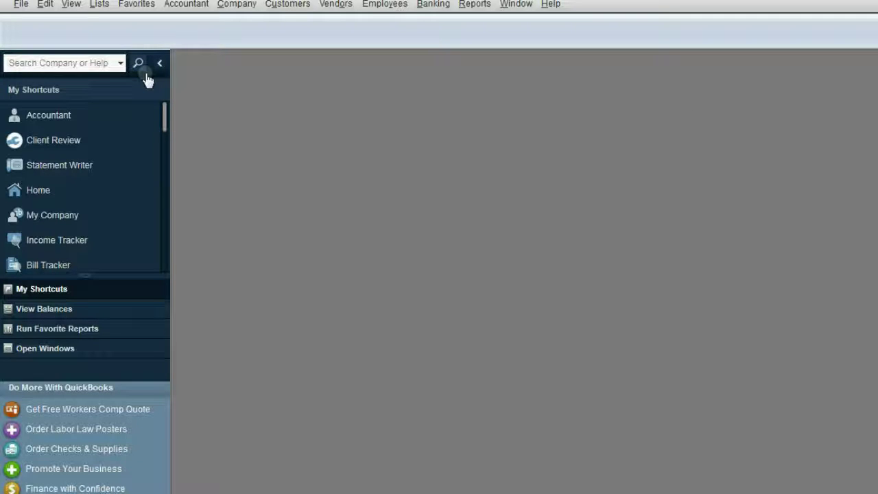
click(433, 5)
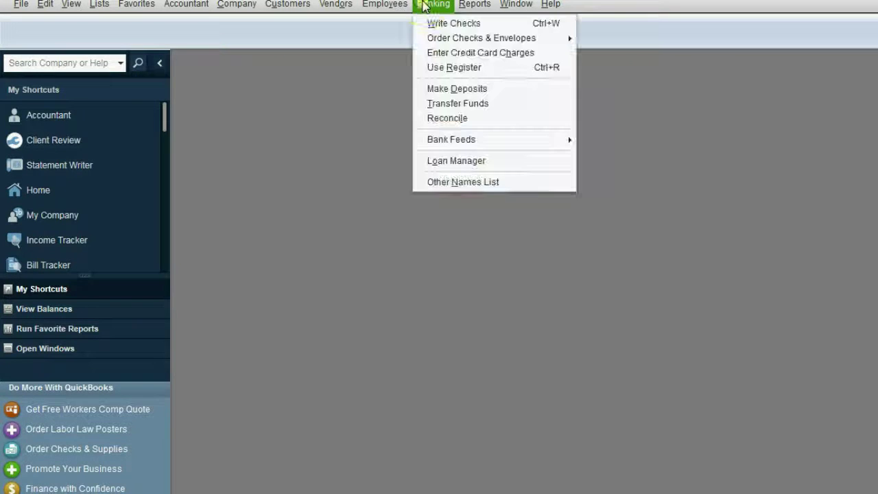
click(435, 23)
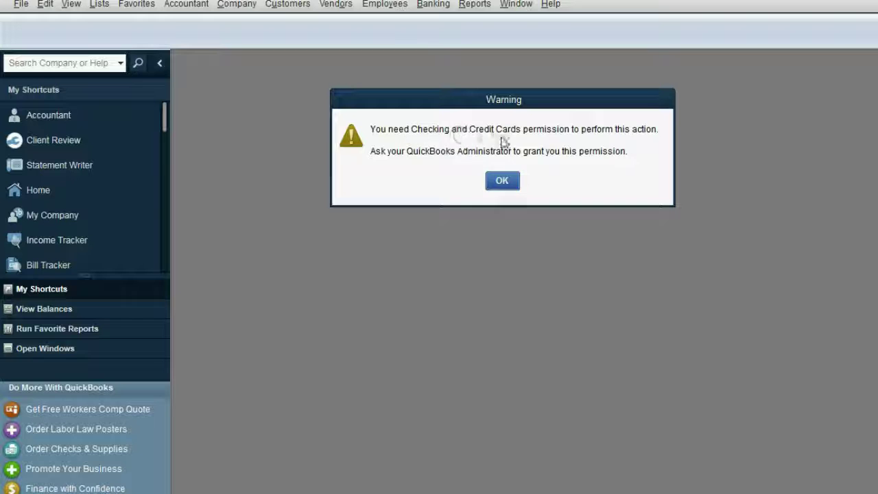
click(502, 181)
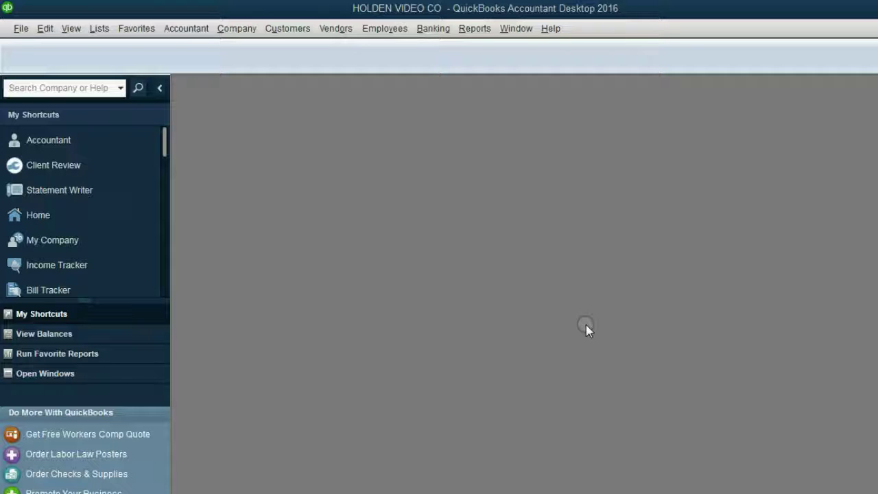
click(287, 31)
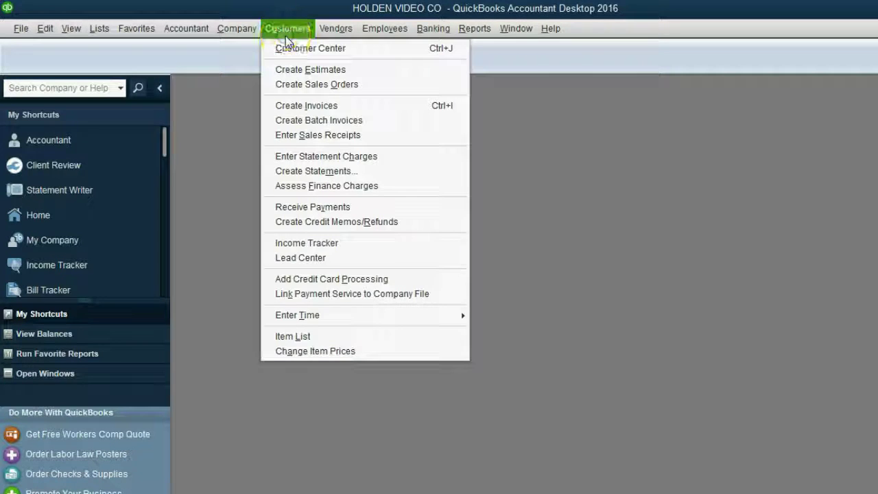
click(304, 105)
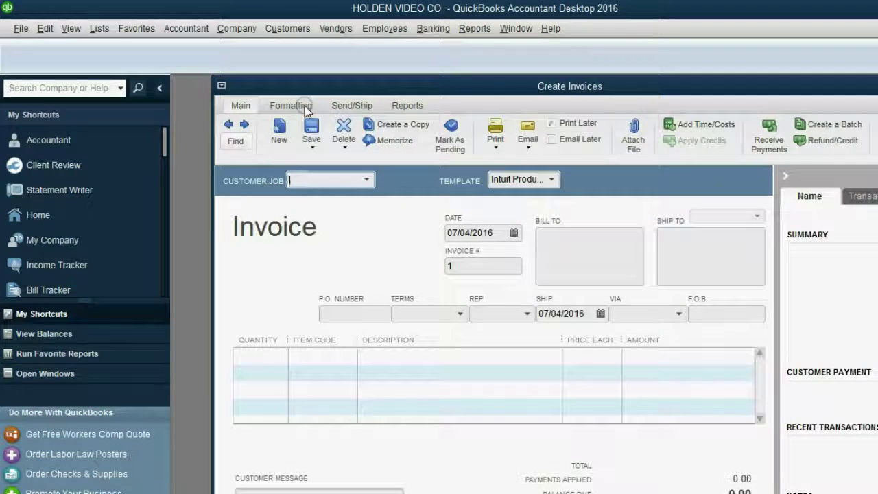
drag(627, 89, 557, 89)
click(870, 88)
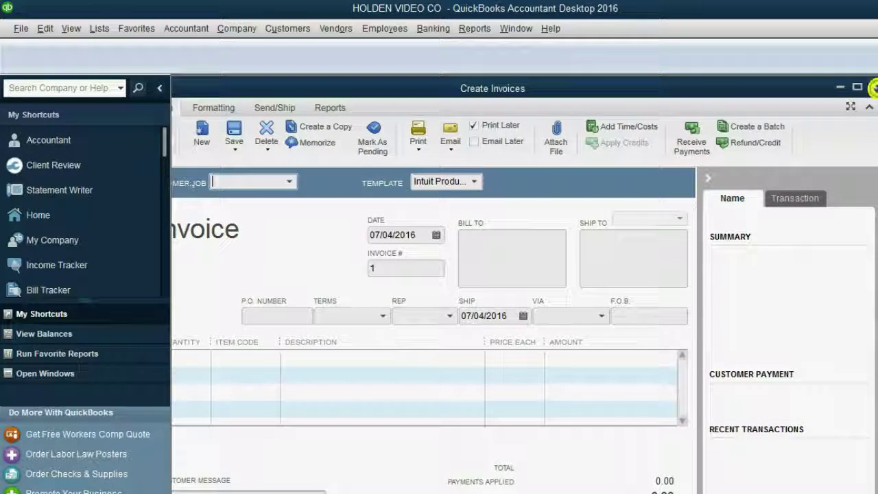
click(287, 28)
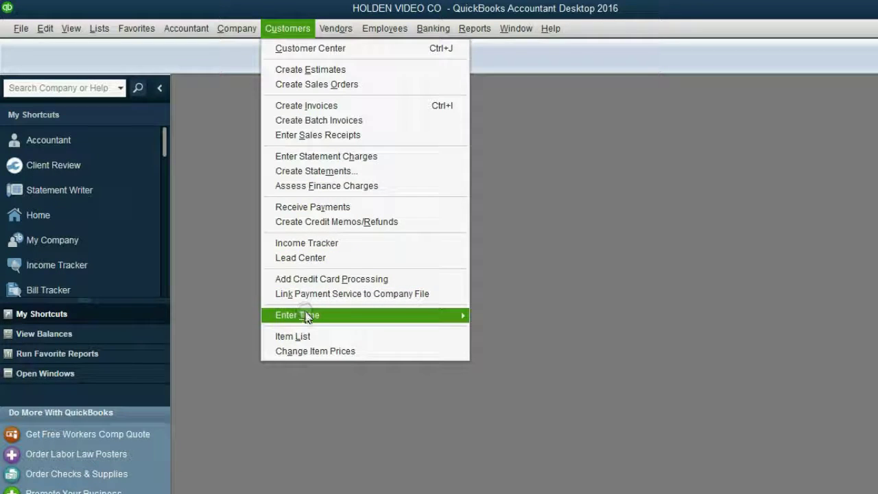
mouse_move(458, 317)
click(496, 317)
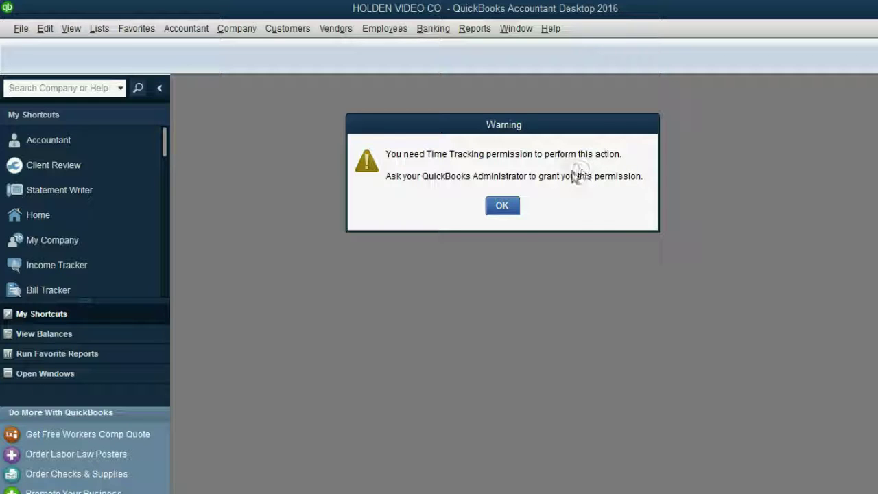
click(502, 206)
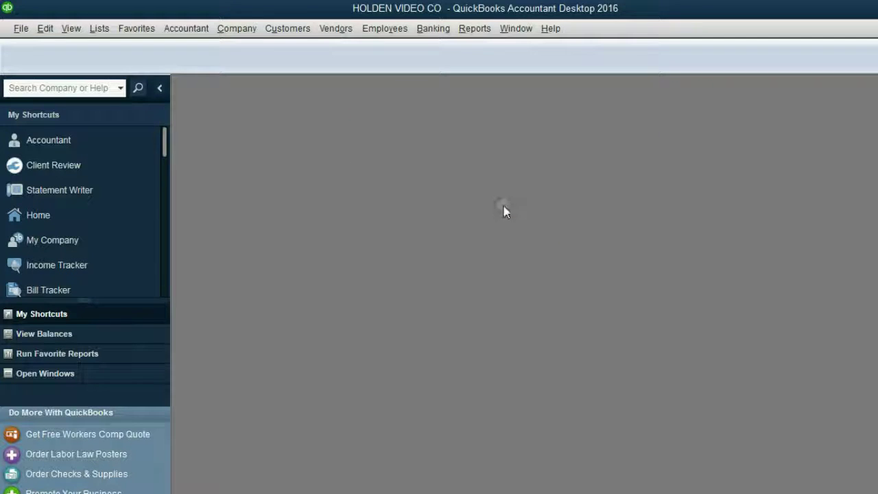
click(333, 30)
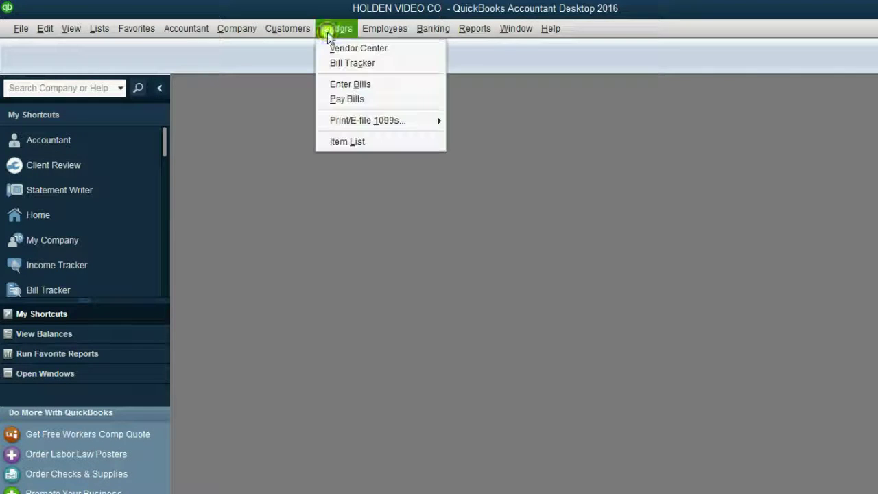
click(348, 85)
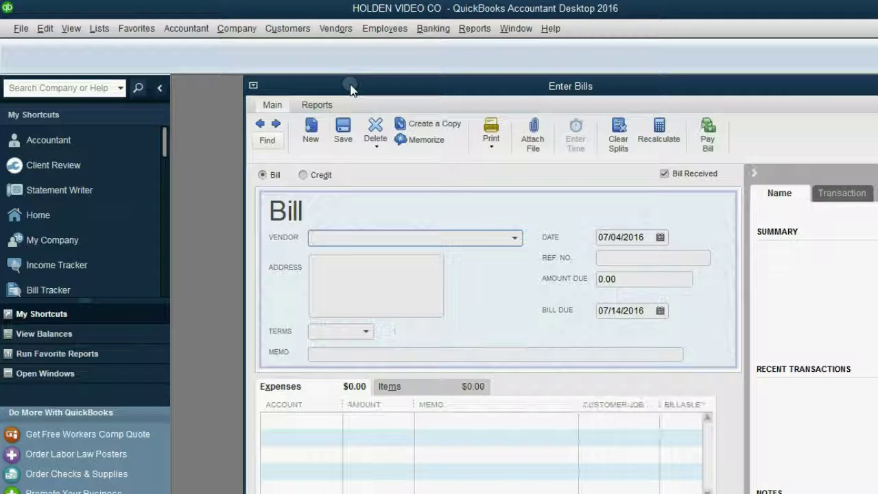
drag(347, 84, 274, 92)
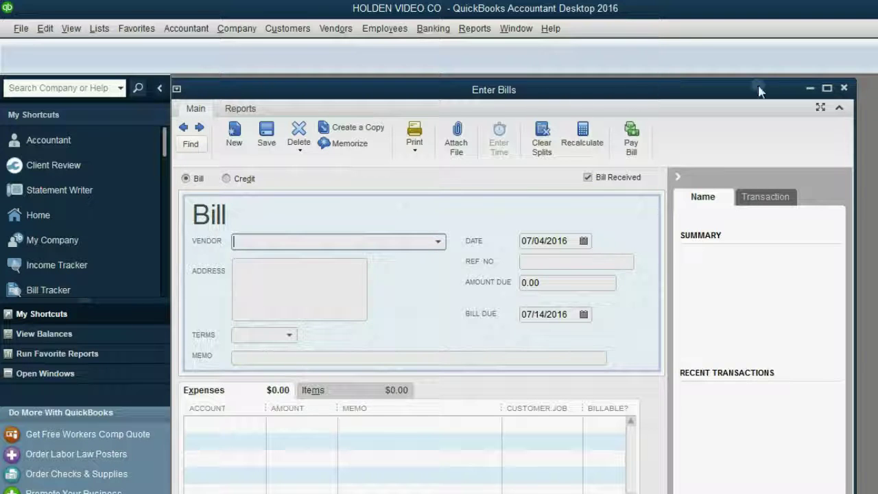
click(845, 89)
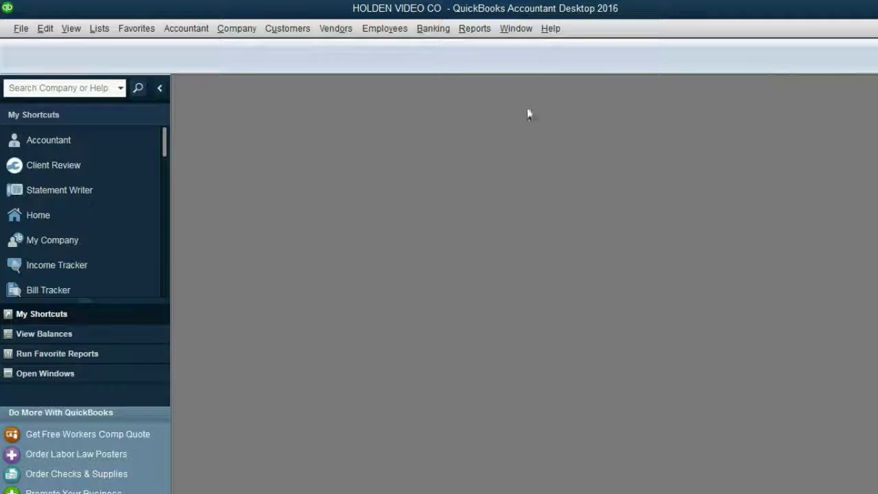
click(469, 31)
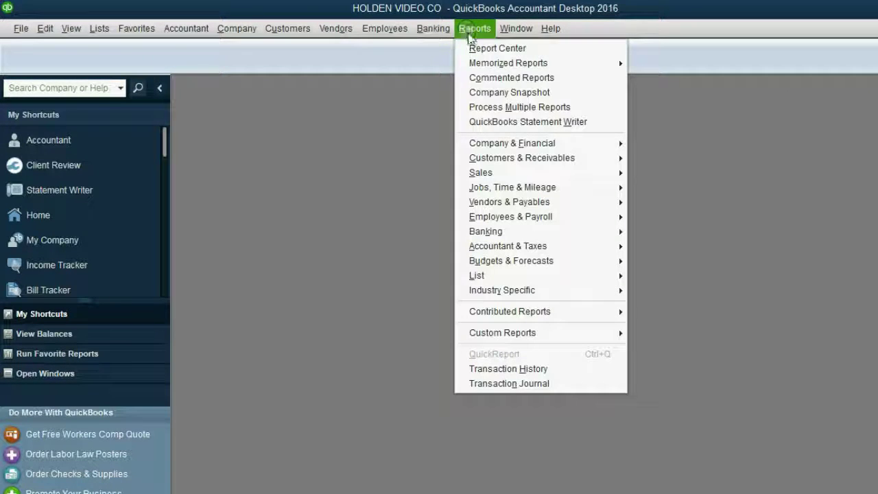
mouse_move(508, 160)
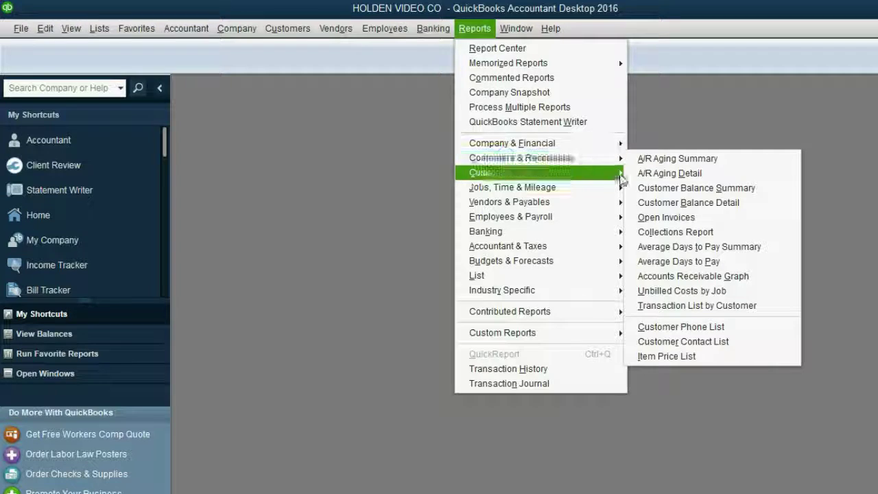
click(662, 218)
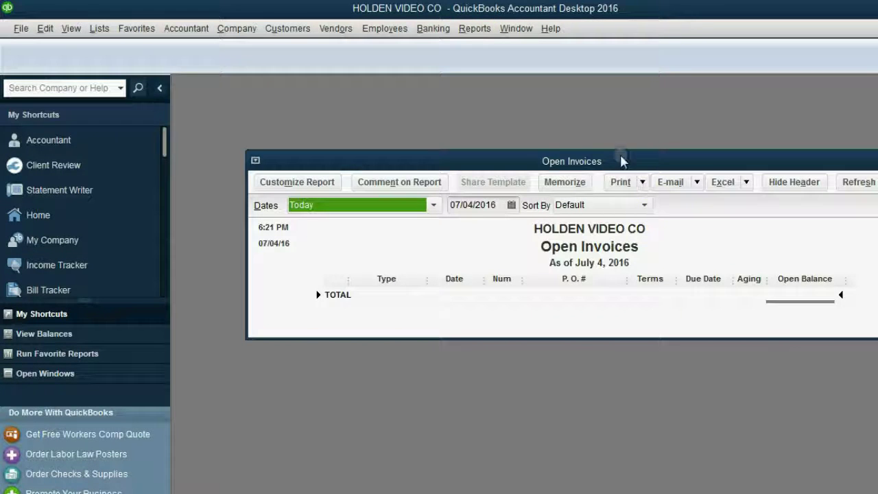
drag(619, 158, 553, 165)
click(852, 167)
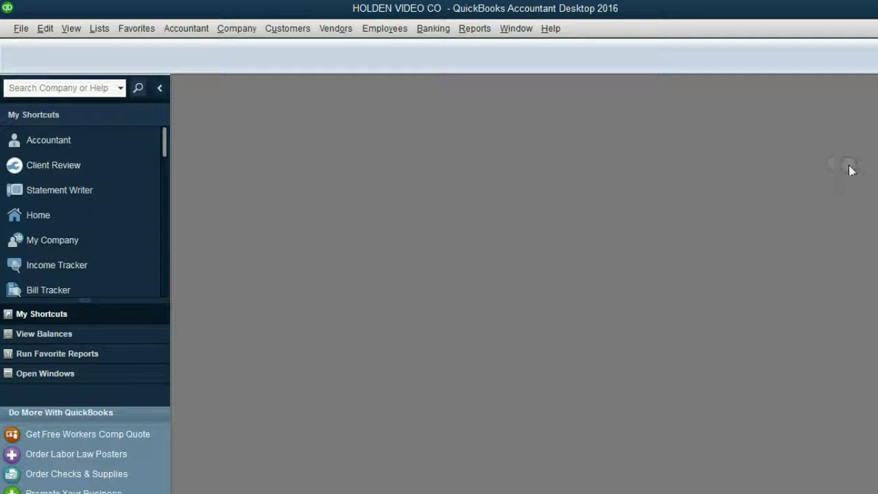
click(348, 30)
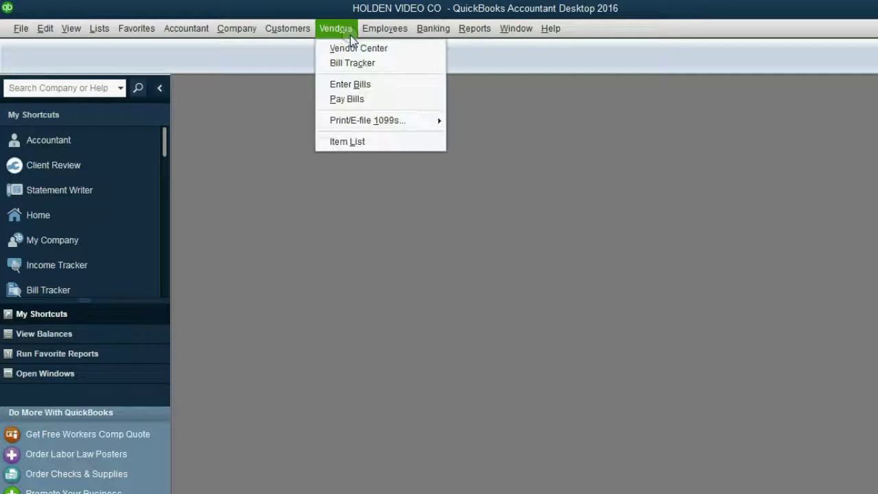
click(358, 86)
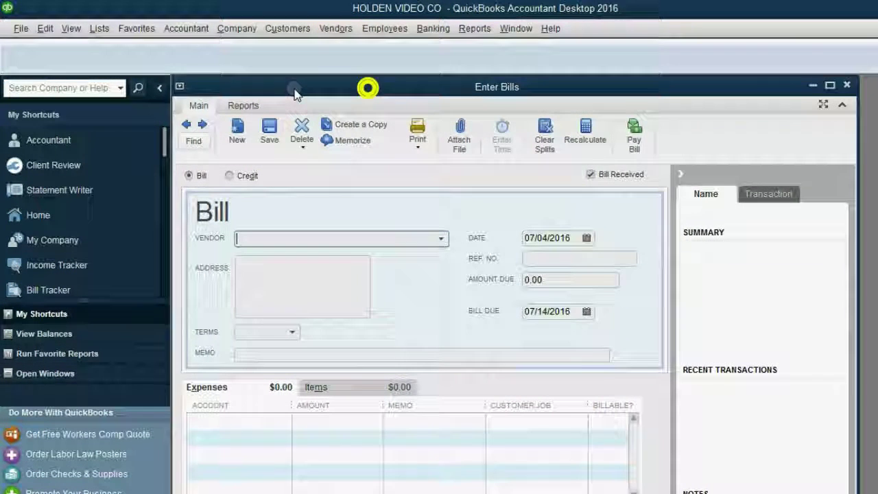
click(826, 85)
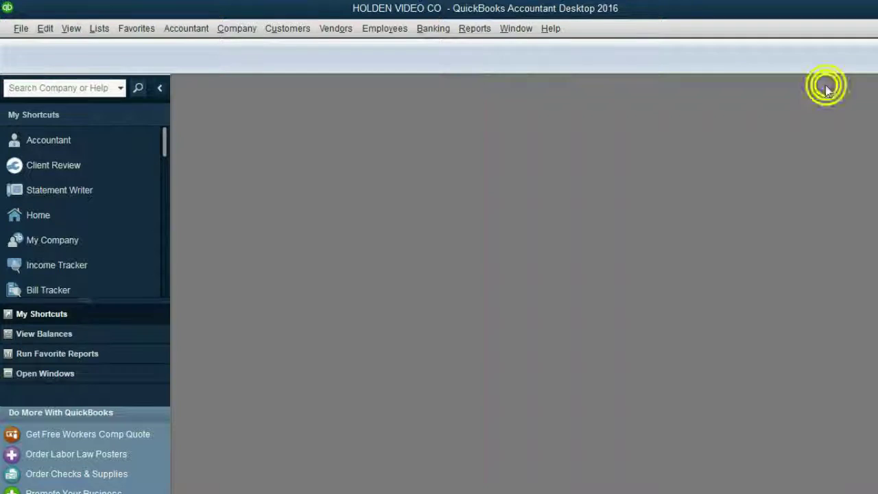
click(476, 32)
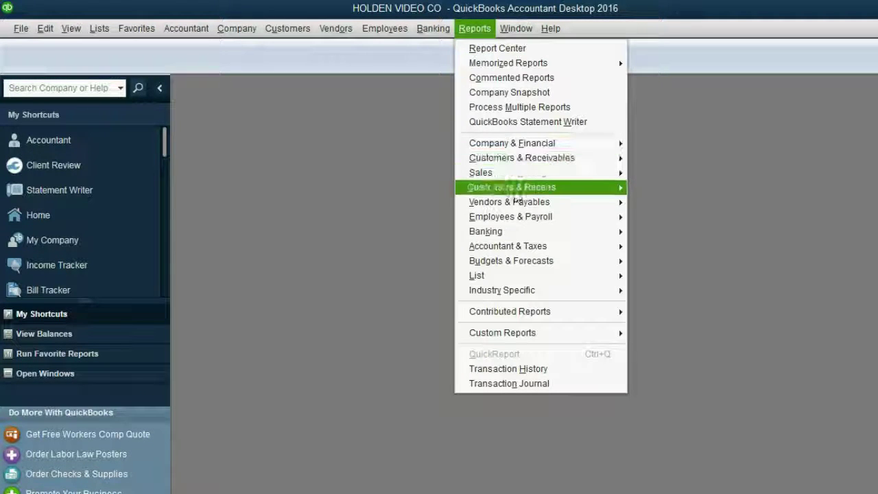
mouse_move(519, 201)
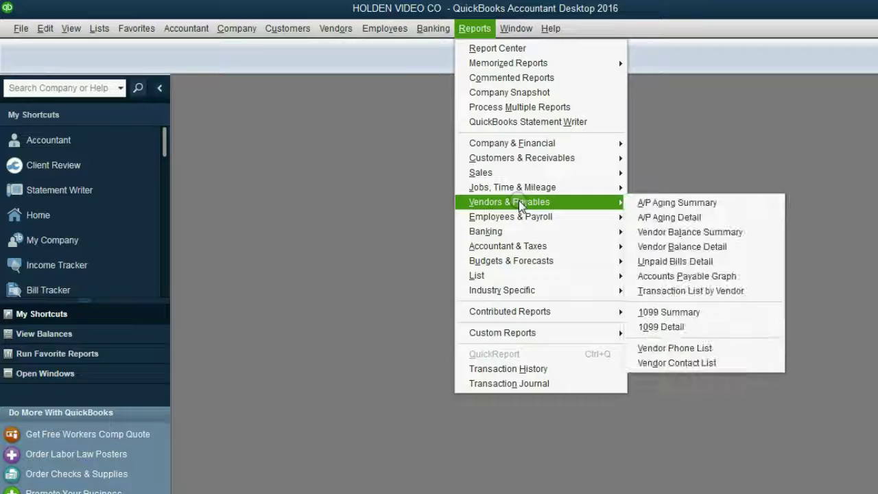
click(653, 263)
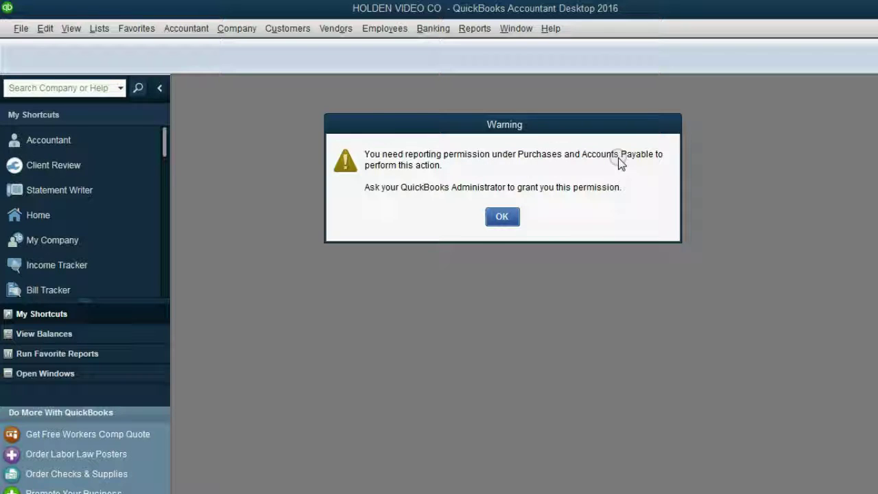
click(502, 217)
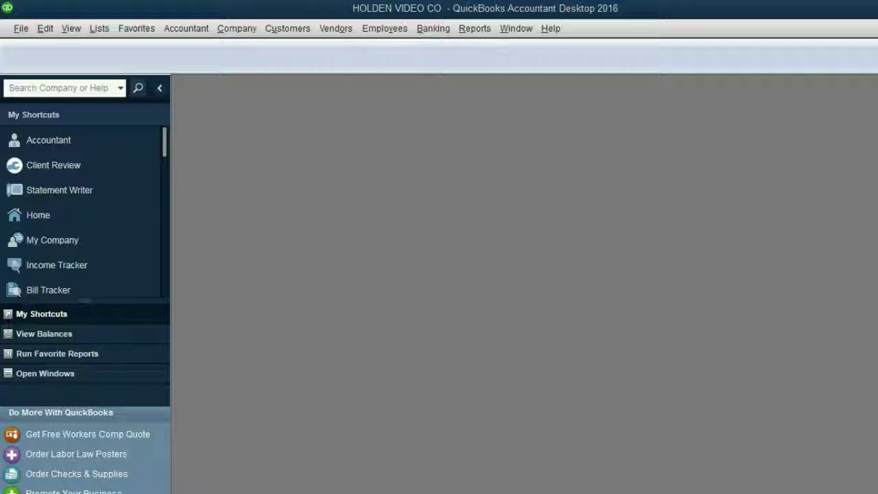